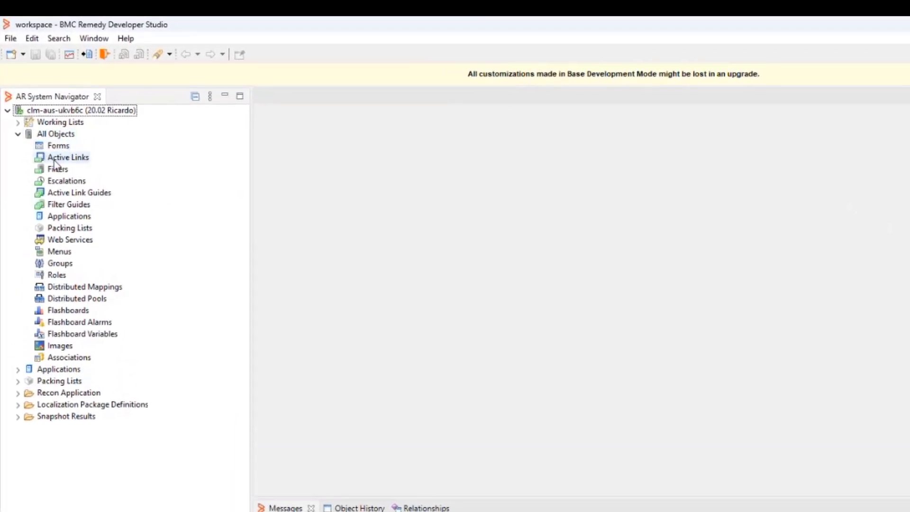
# Filter the forms by names containing CTM:People and open the CTM:People Permission Groups form
pyautogui.click(55, 148)
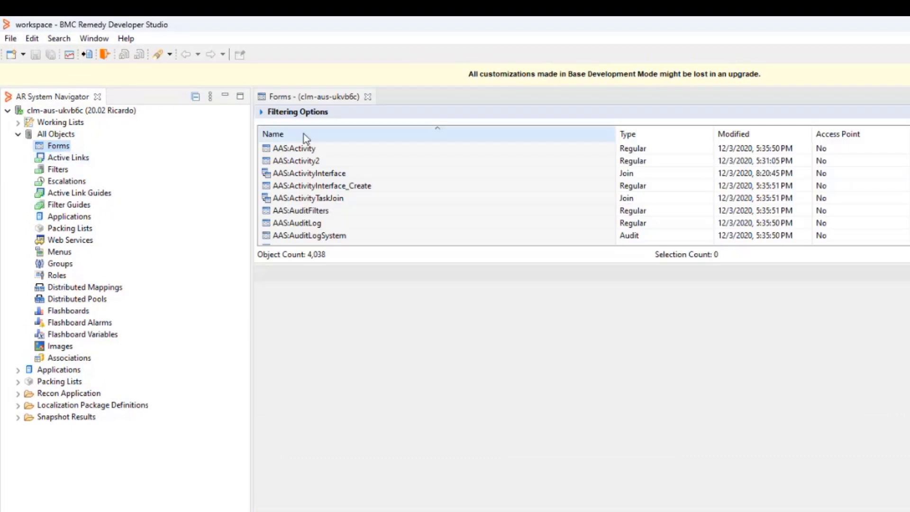
pyautogui.click(303, 112)
pyautogui.click(550, 126)
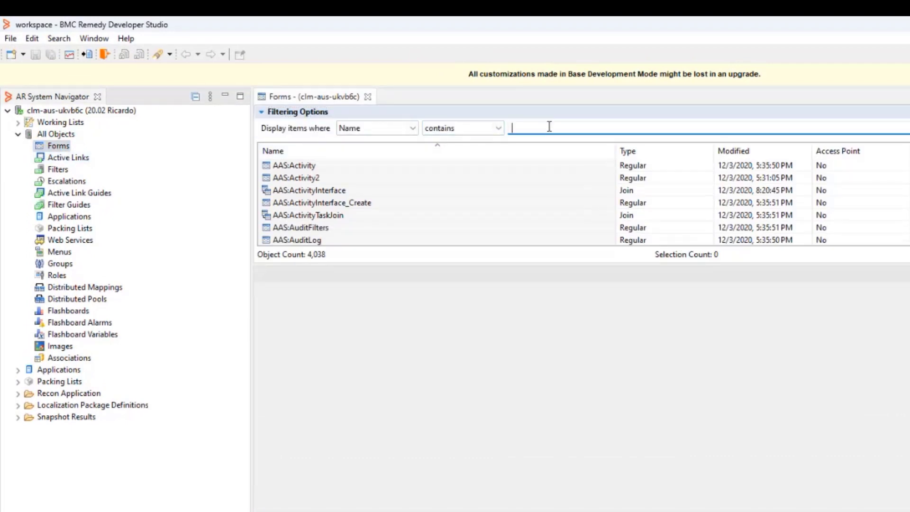
pyautogui.write('CTM:People')
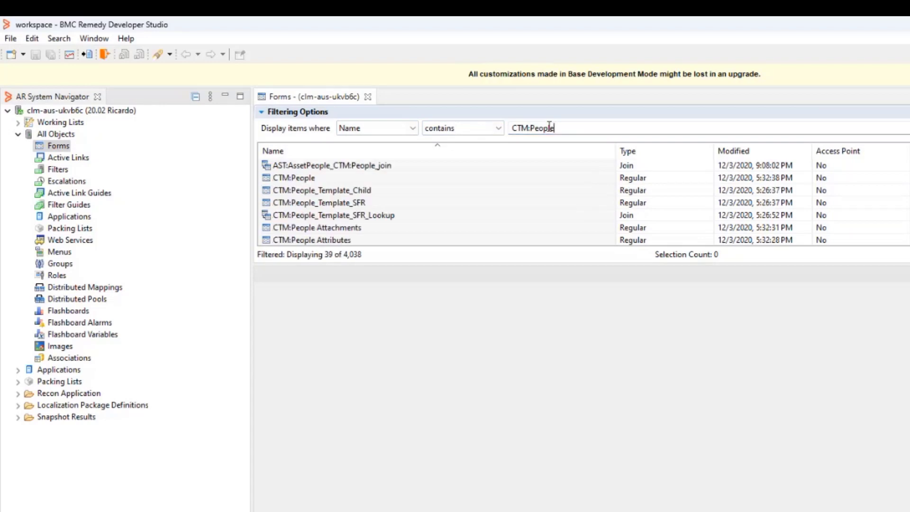
pyautogui.scroll(-3, 374, 209)
pyautogui.click(374, 215)
pyautogui.doubleClick(374, 216)
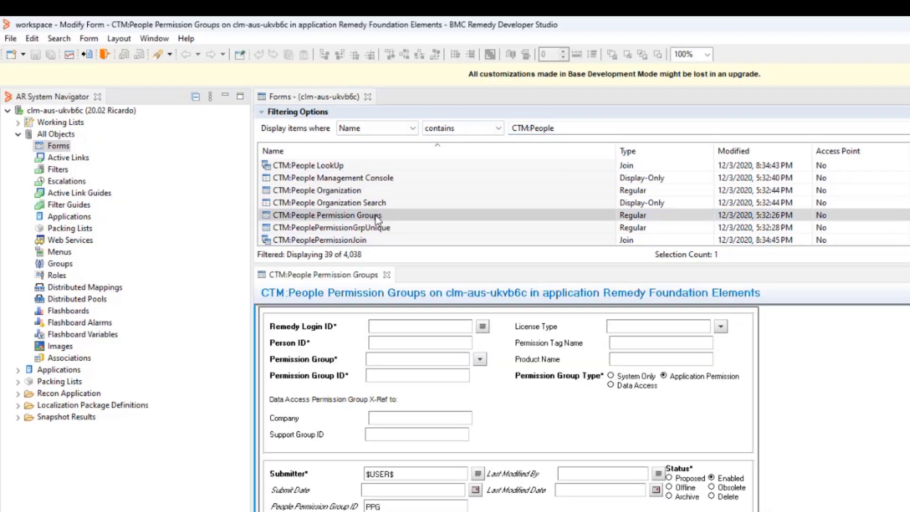
# Add the hidden z1D Action character field to the view of the CTM:People Permission Groups form
pyautogui.click(95, 40)
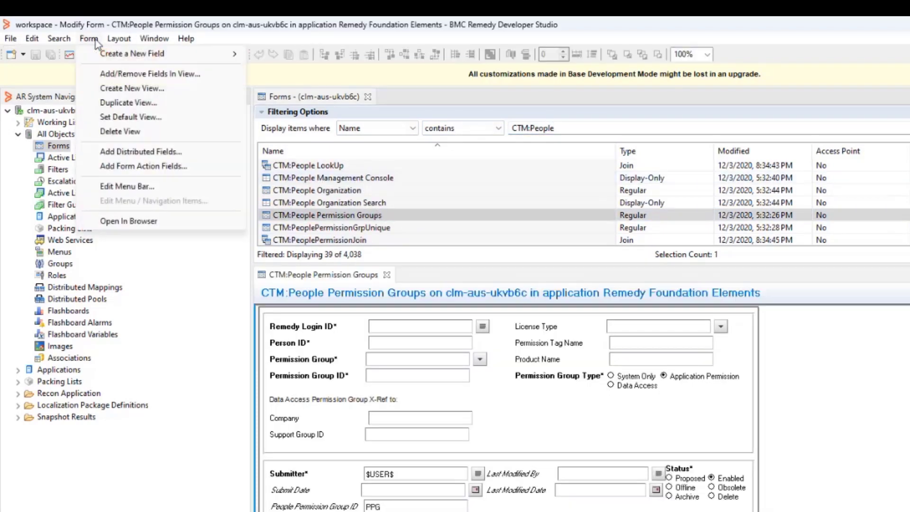
pyautogui.click(150, 74)
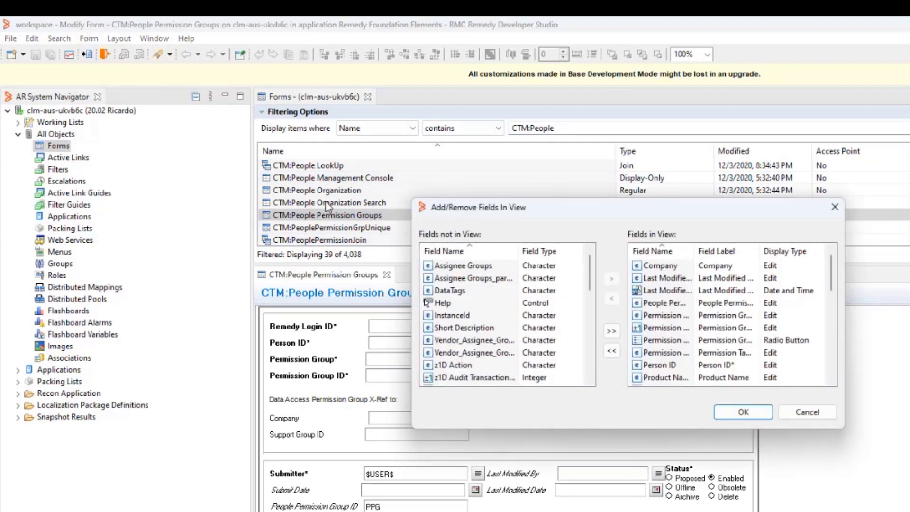
pyautogui.moveTo(588, 269); pyautogui.dragTo(589, 273)
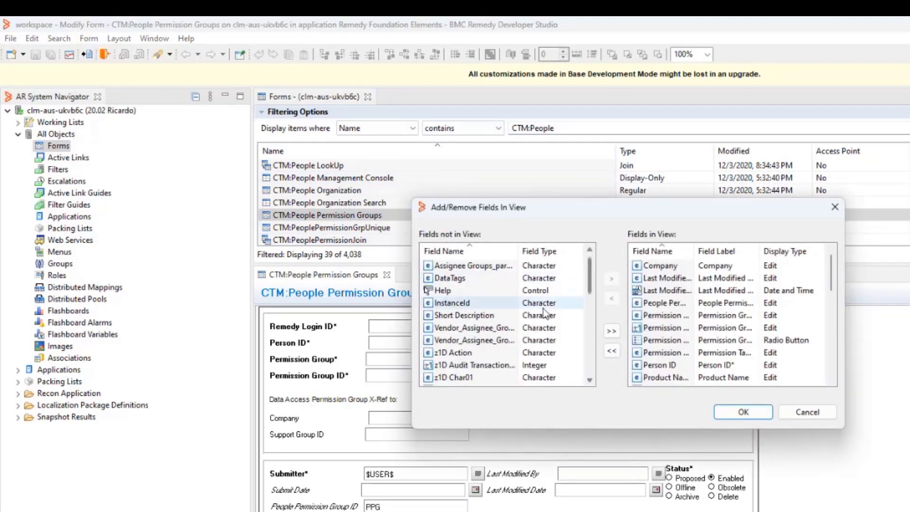
pyautogui.click(467, 356)
pyautogui.click(612, 279)
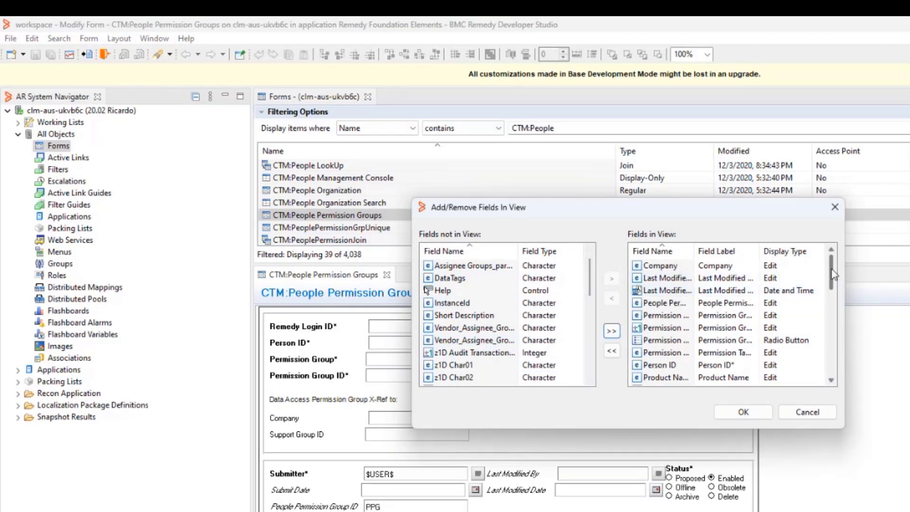
pyautogui.moveTo(832, 277); pyautogui.dragTo(834, 335)
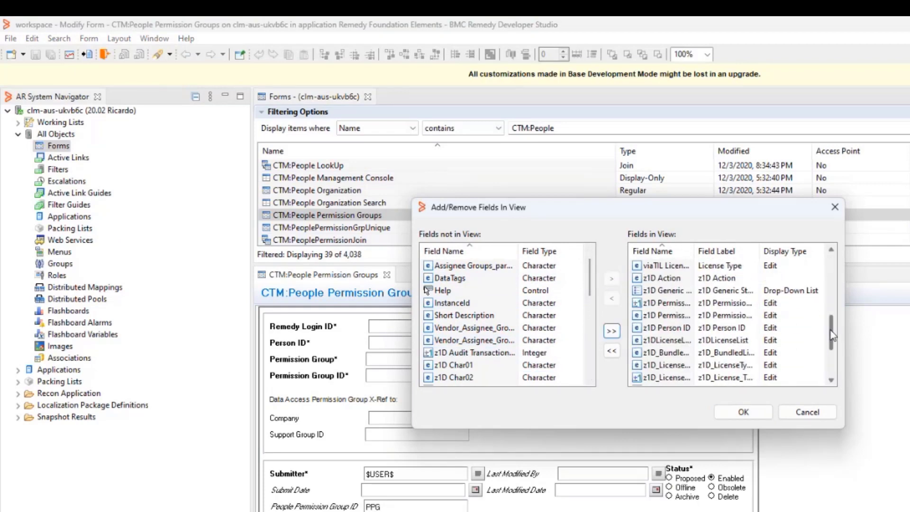
pyautogui.click(663, 278)
pyautogui.click(763, 408)
pyautogui.hotkey('alt', 'f')
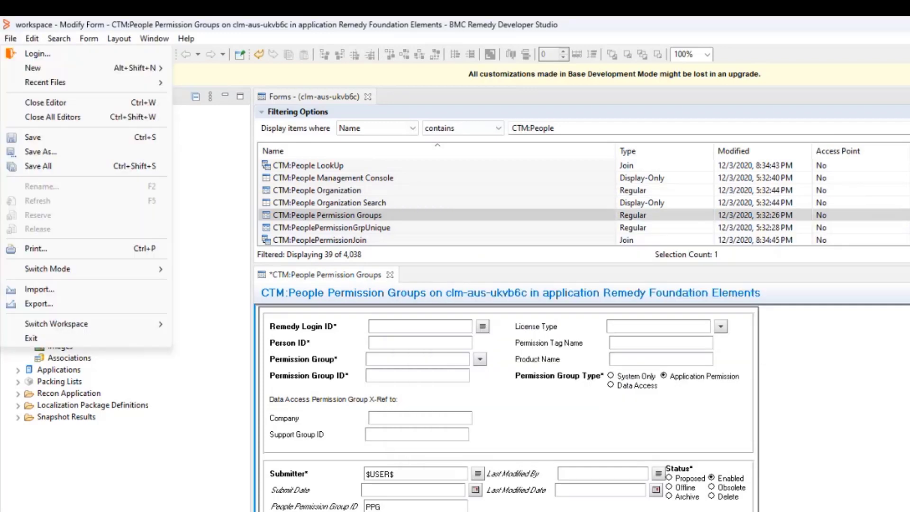
pyautogui.press('s')
# Move the z1D Action field into the empty area across from the Company field and save the form, acknowledging the save message
pyautogui.scroll(-8, 569, 408)
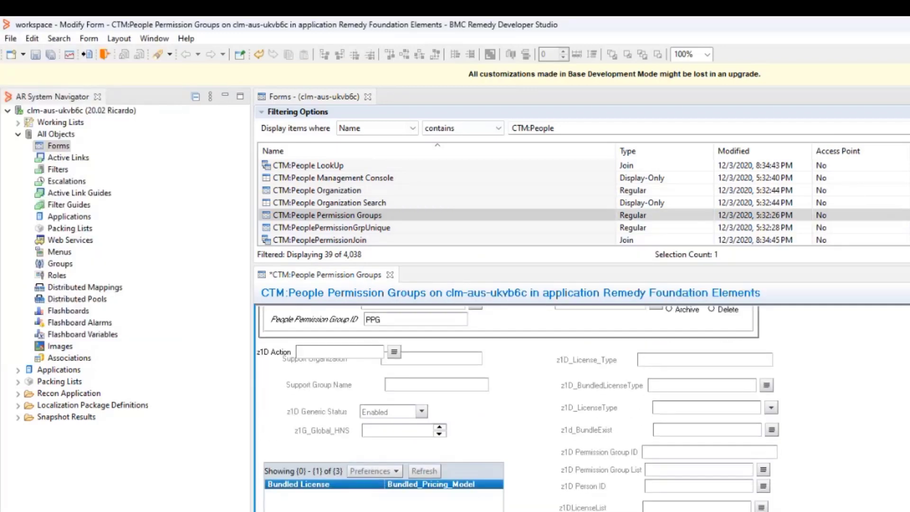
pyautogui.scroll(8, 517, 409)
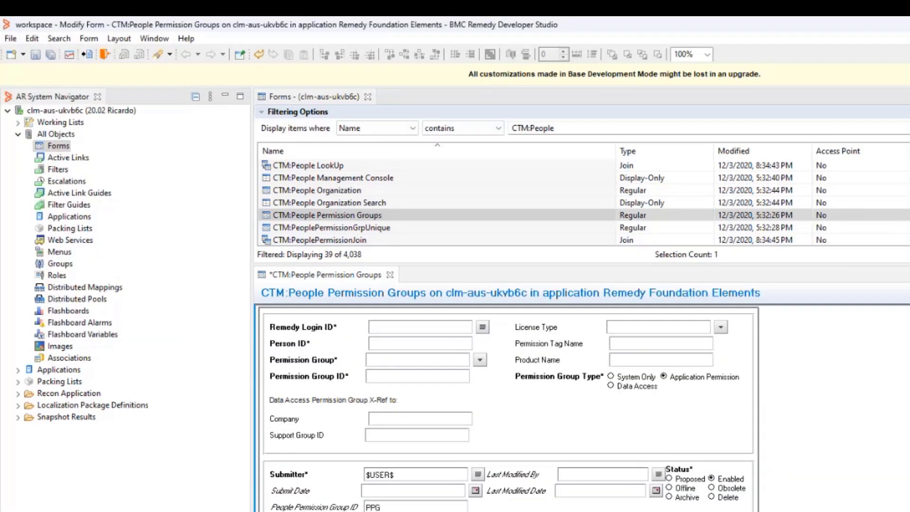
pyautogui.scroll(-3, 360, 454)
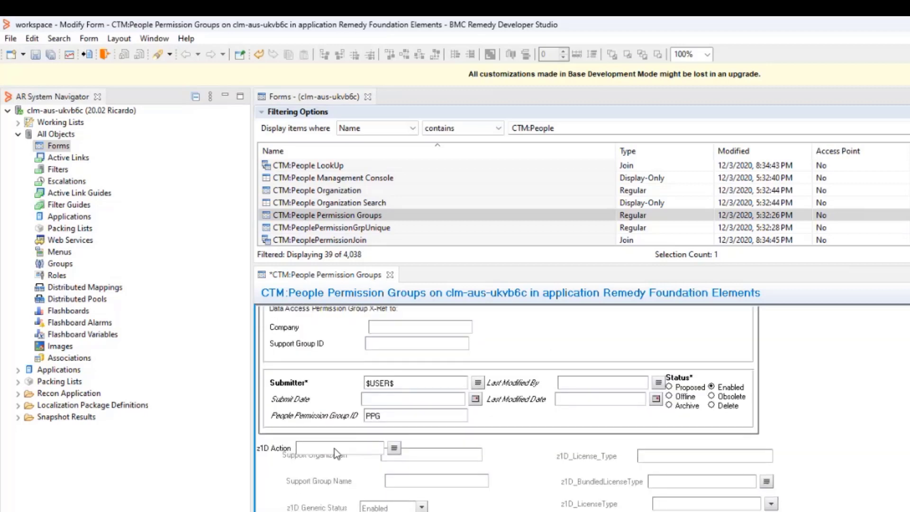
pyautogui.moveTo(302, 451); pyautogui.dragTo(599, 332)
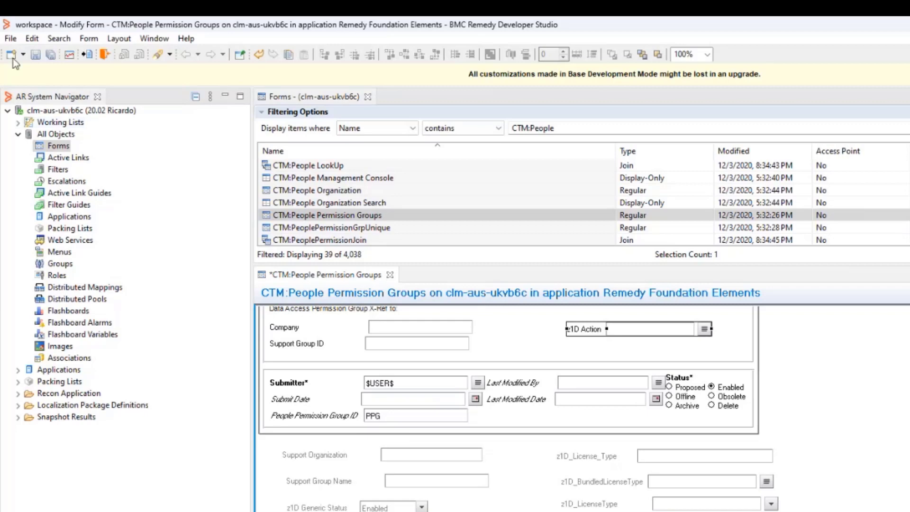
pyautogui.click(11, 39)
pyautogui.click(45, 138)
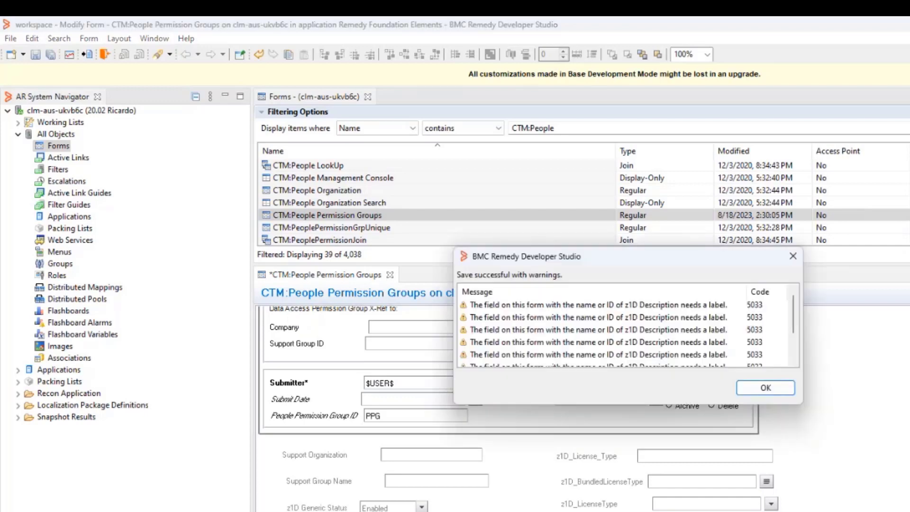
pyautogui.click(757, 390)
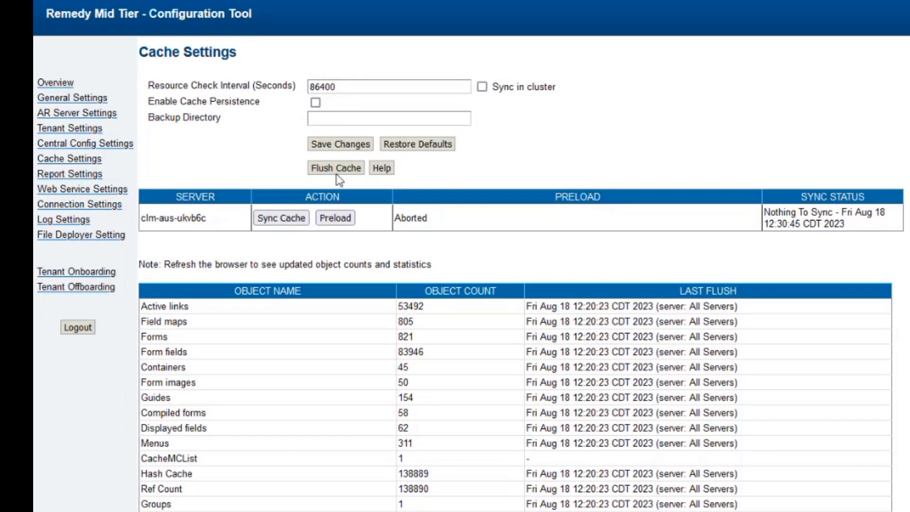
# Flush the cache in the Remedy Mid Tier Configuration Tool and reload the CTM:People Permission Groups form in the browser
pyautogui.click(337, 174)
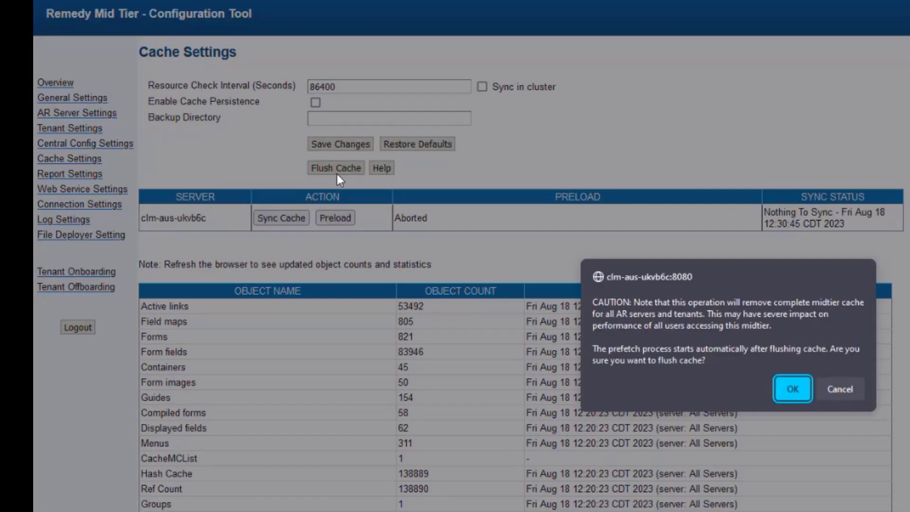
pyautogui.click(777, 397)
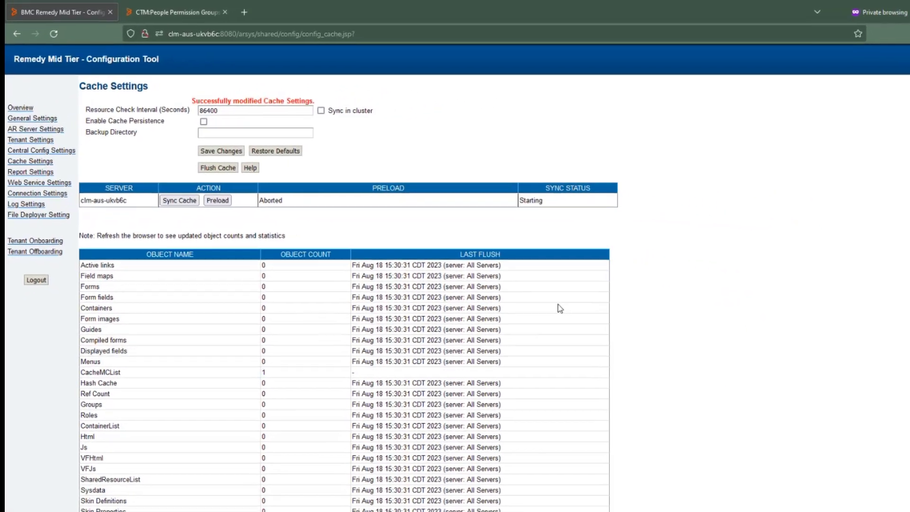
pyautogui.click(183, 17)
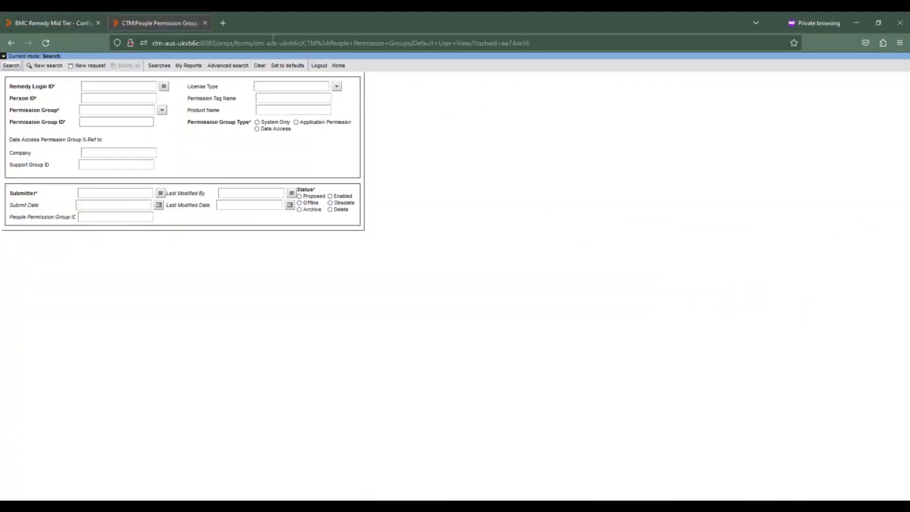
pyautogui.click(355, 43)
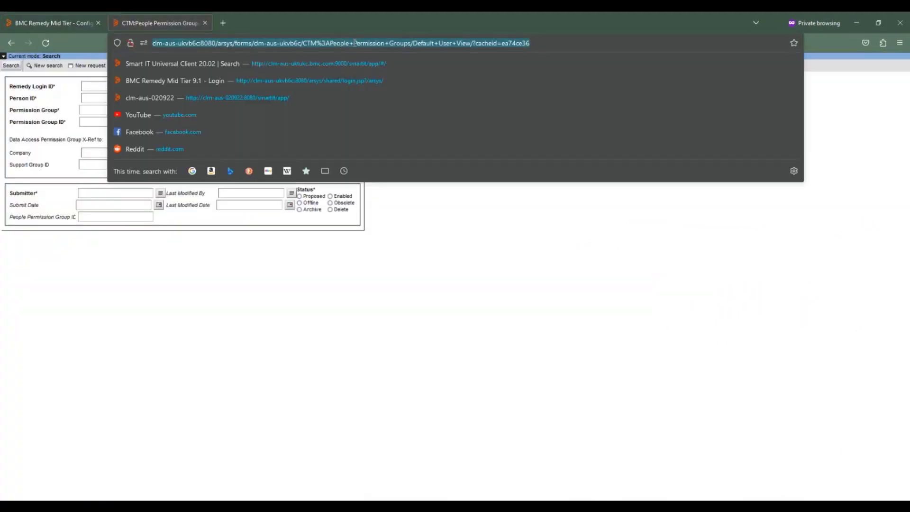
pyautogui.press('Return')
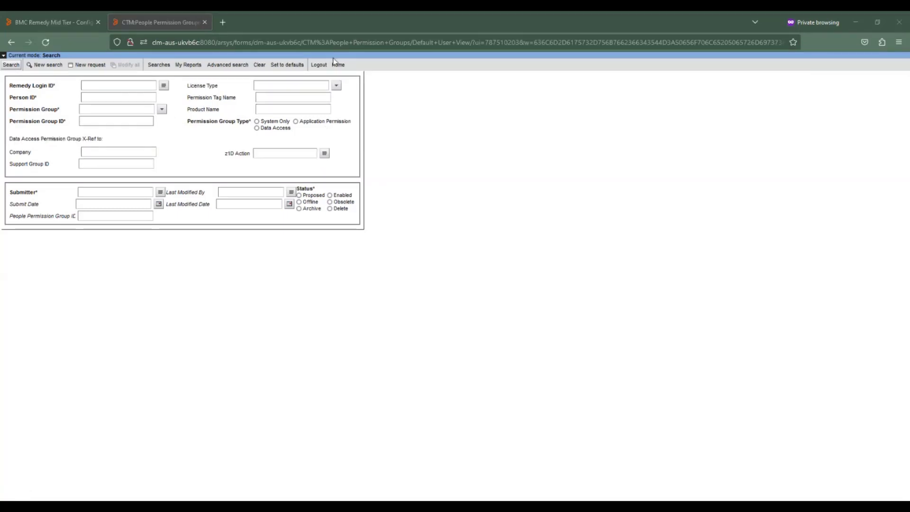
# Find the records for the person's Remedy Login ID and save the first one with z1D Action set to Start
pyautogui.click(138, 85)
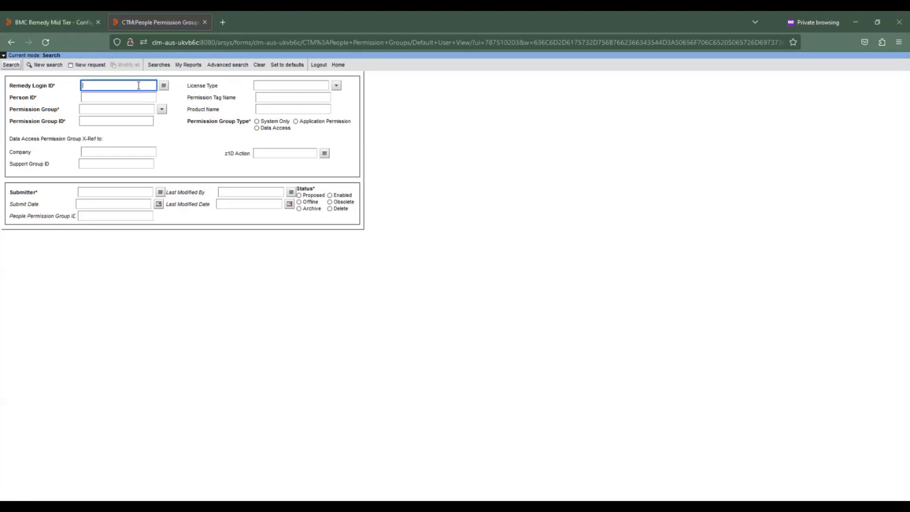
pyautogui.write('la')
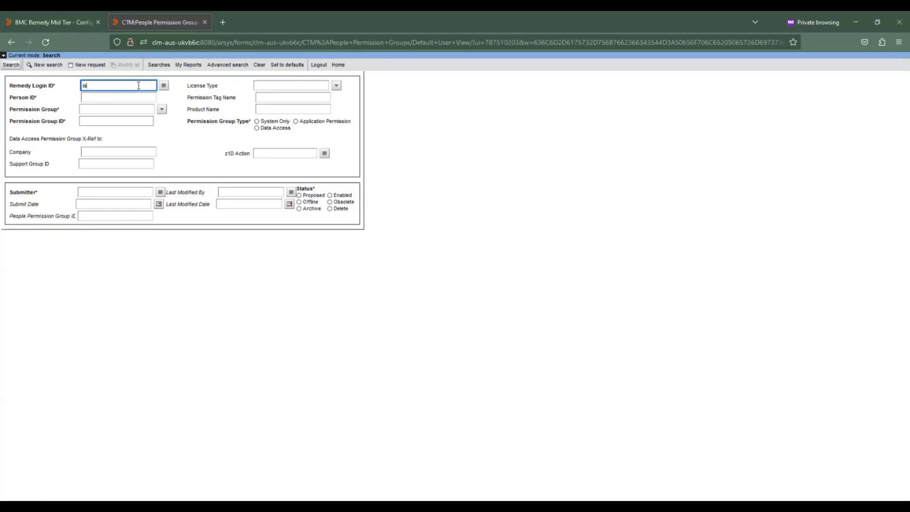
pyautogui.write('n')
pyautogui.click(11, 64)
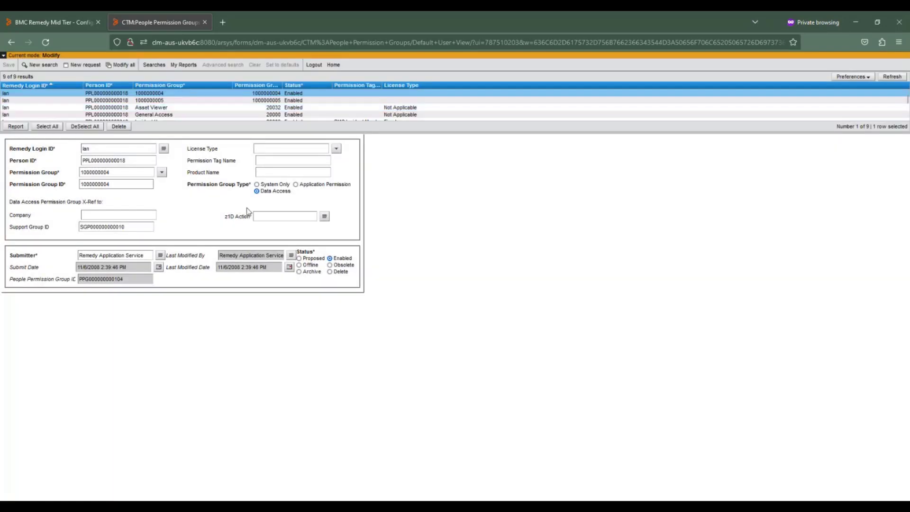
pyautogui.click(262, 216)
pyautogui.write('Start')
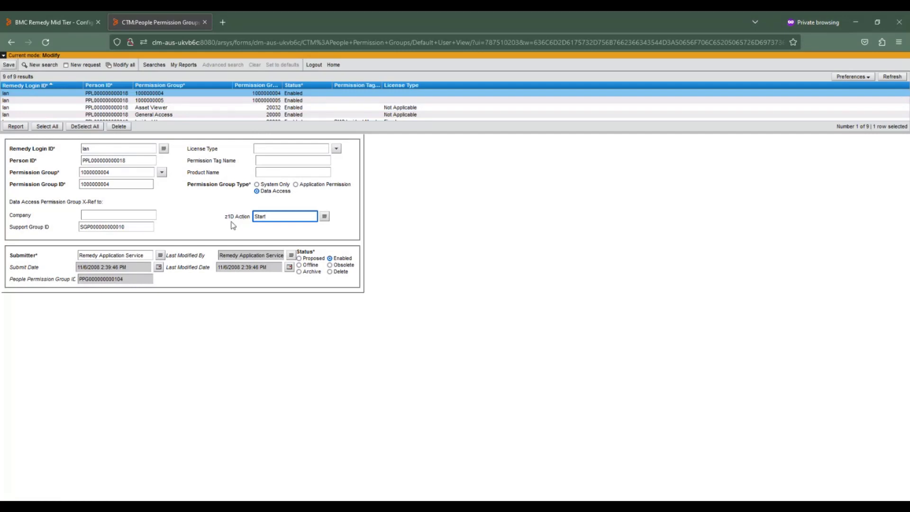
pyautogui.click(8, 65)
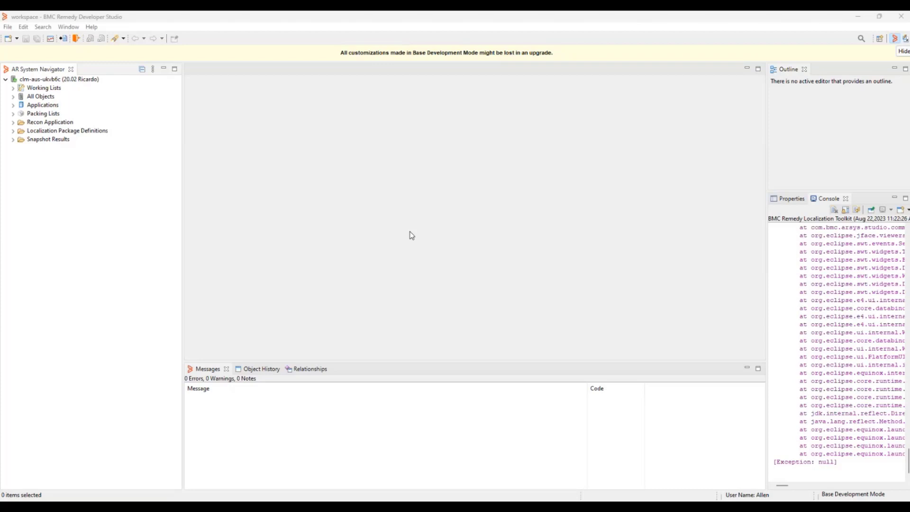
# Switch to BMC Remedy Developer Studio and create a new escalation under All Objects
pyautogui.click(14, 97)
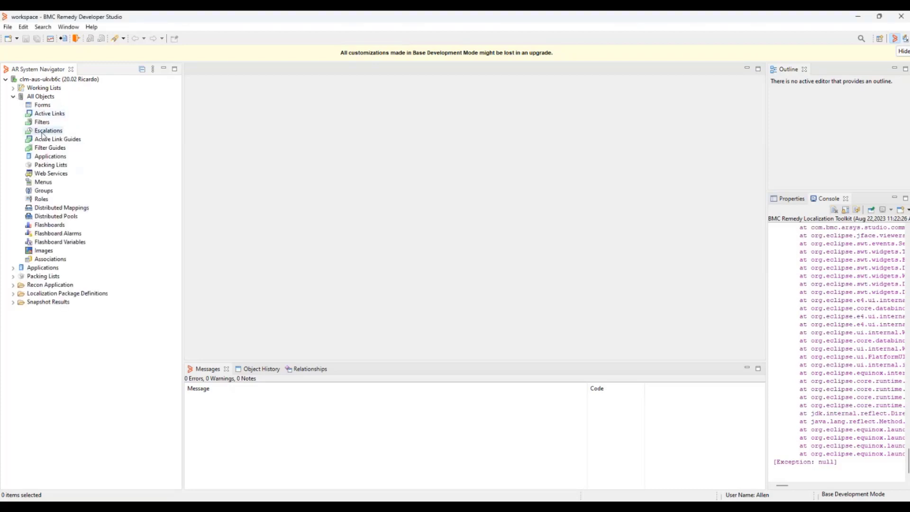
pyautogui.click(42, 132)
pyautogui.rightClick(50, 133)
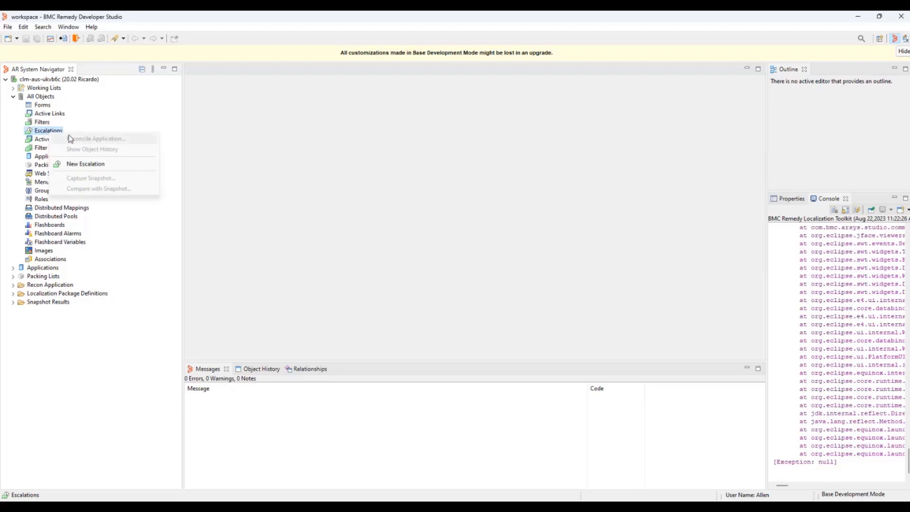
pyautogui.click(79, 164)
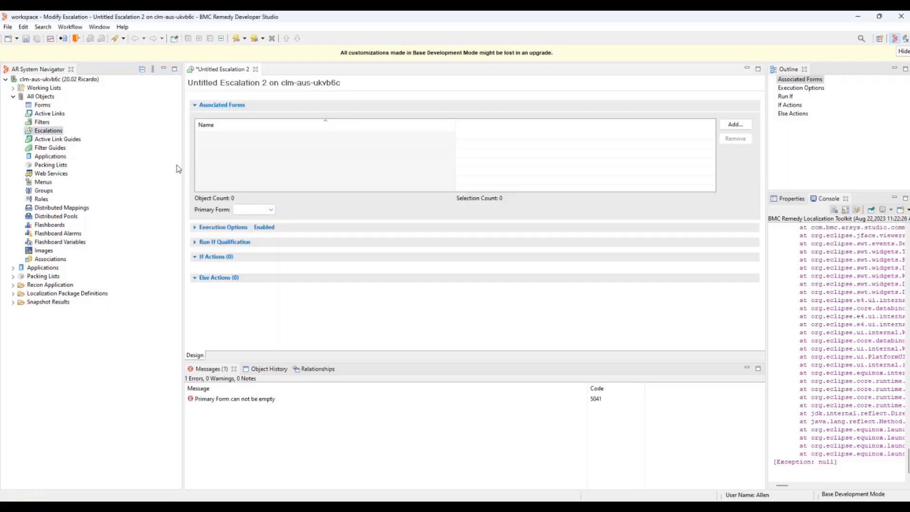
# Associate the CTM:People Permission Groups form with the new escalation
pyautogui.click(734, 128)
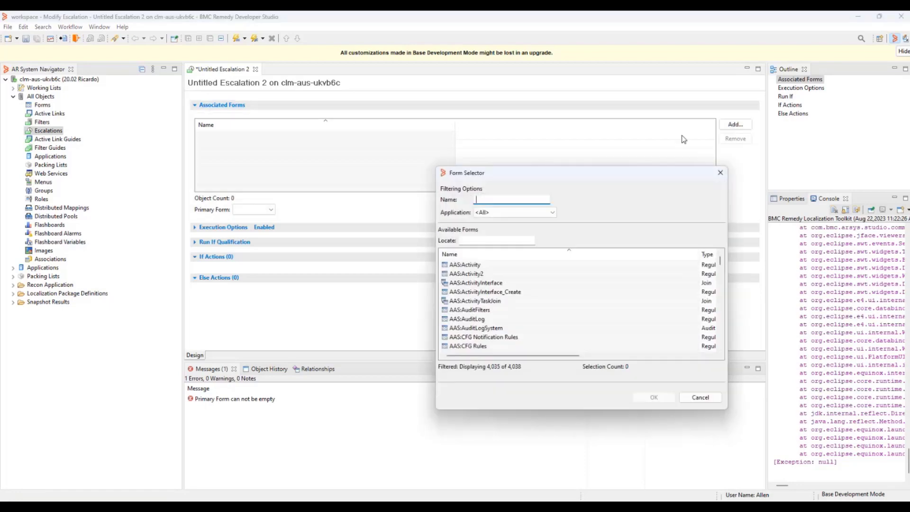
pyautogui.write('CTM:People Permission Groups')
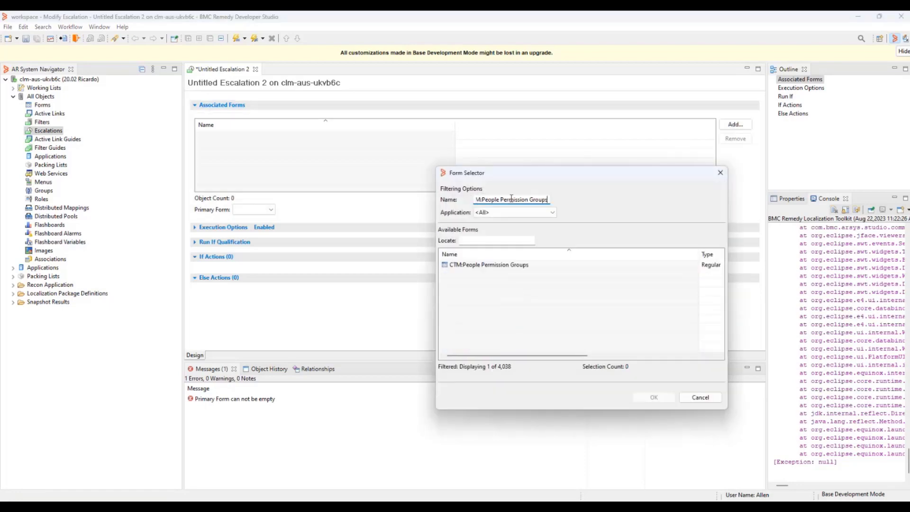
pyautogui.click(498, 266)
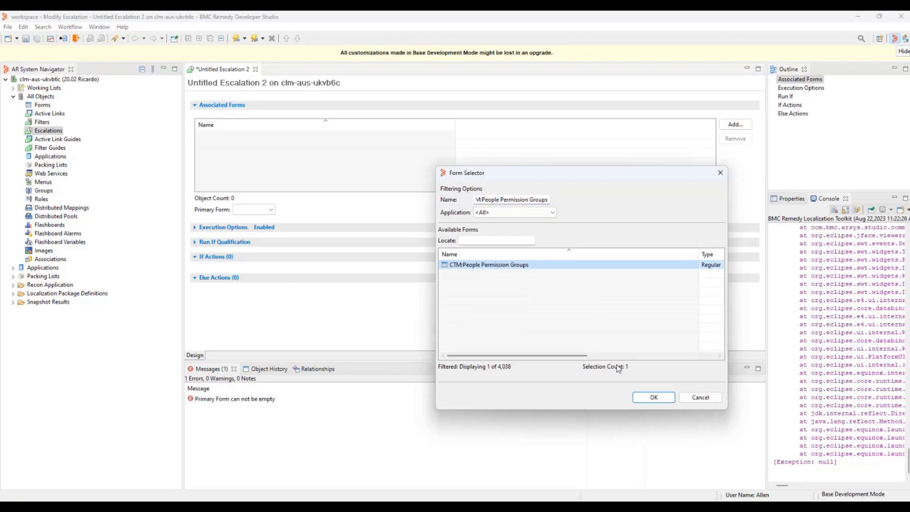
pyautogui.click(654, 397)
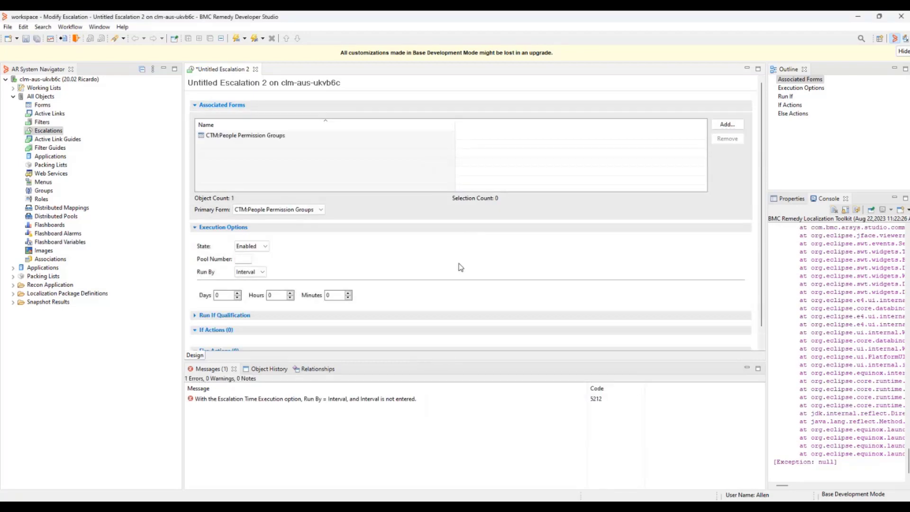
# Set the escalation's execution options to state Disabled, pool number 15 and an interval of 30 days
pyautogui.click(256, 246)
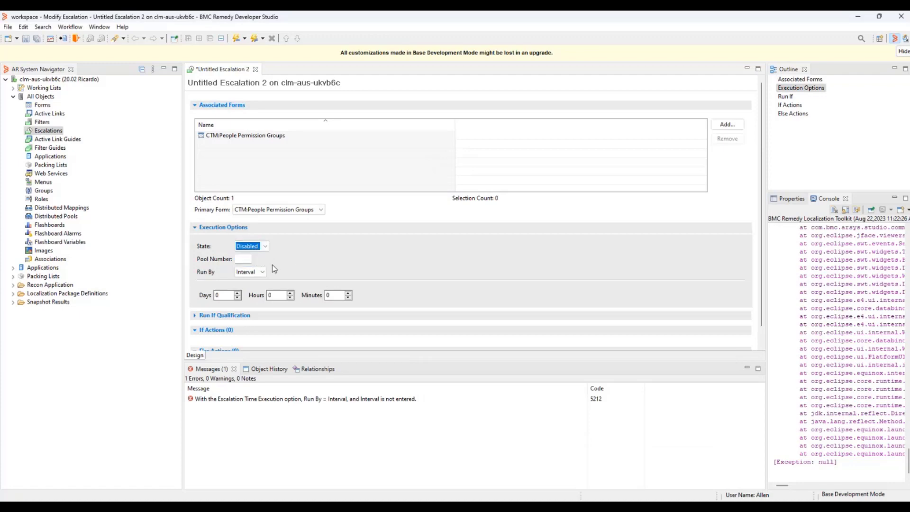
pyautogui.click(240, 259)
pyautogui.write('15')
pyautogui.doubleClick(216, 297)
pyautogui.write('3')
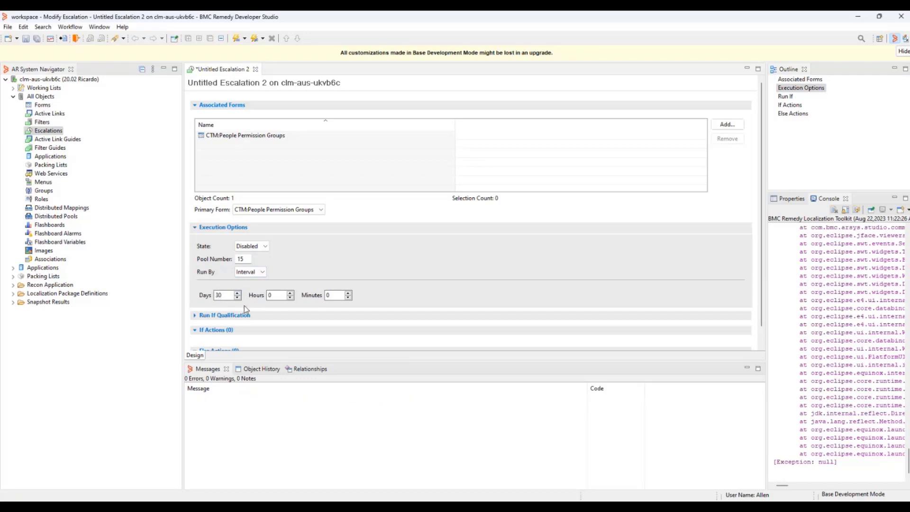
# Set the escalation's Run If Qualification to 'Status' = "Enabled"
pyautogui.click(391, 279)
pyautogui.click(196, 318)
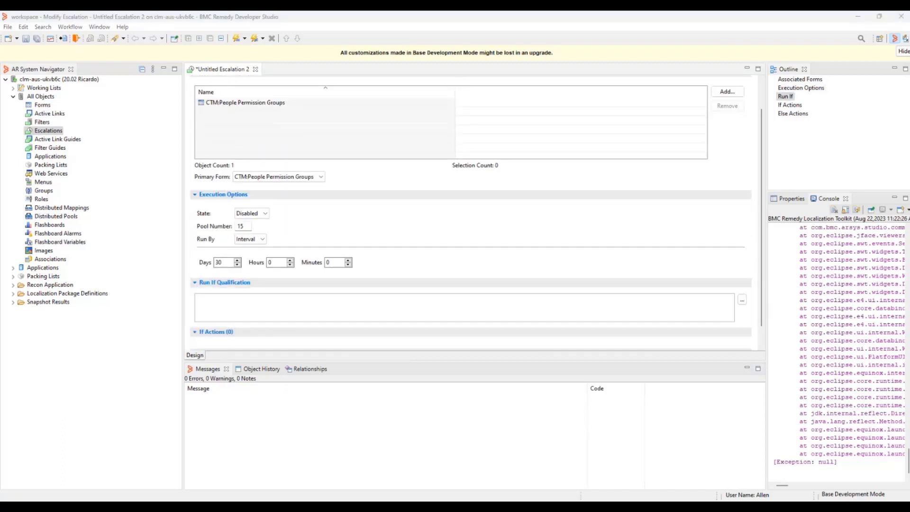
pyautogui.click(222, 300)
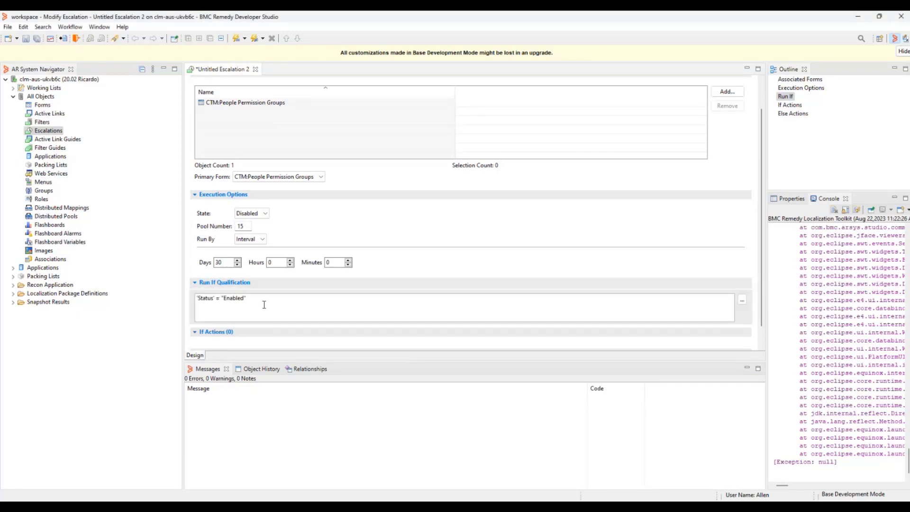
# Add a Set Fields action to the escalation's If Actions
pyautogui.scroll(-1, 265, 306)
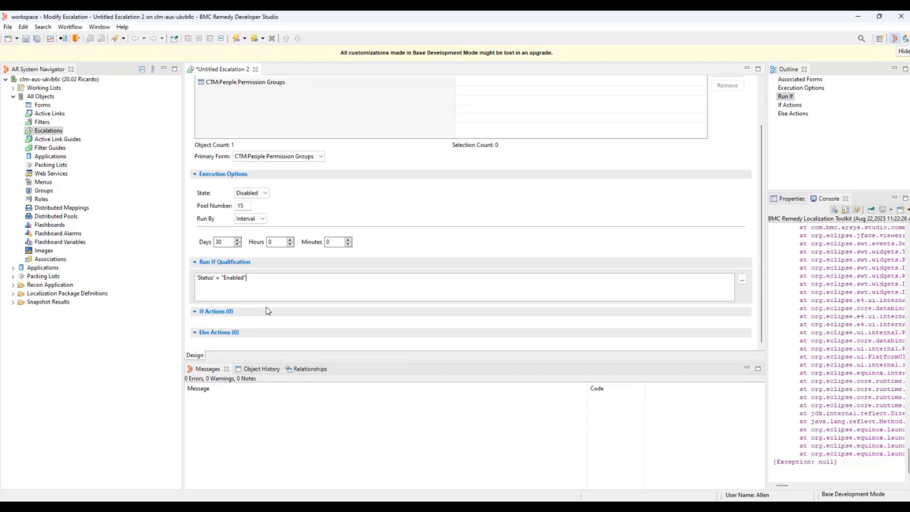
pyautogui.rightClick(213, 315)
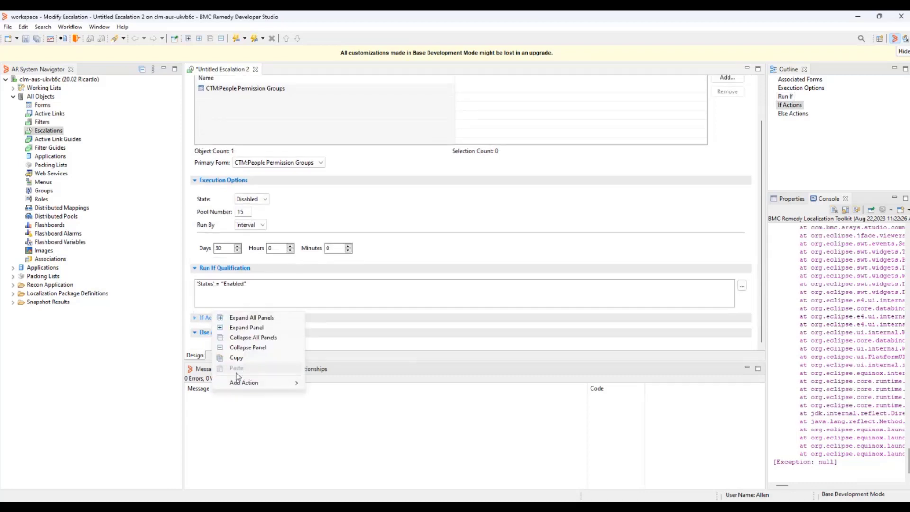
pyautogui.moveTo(238, 384)
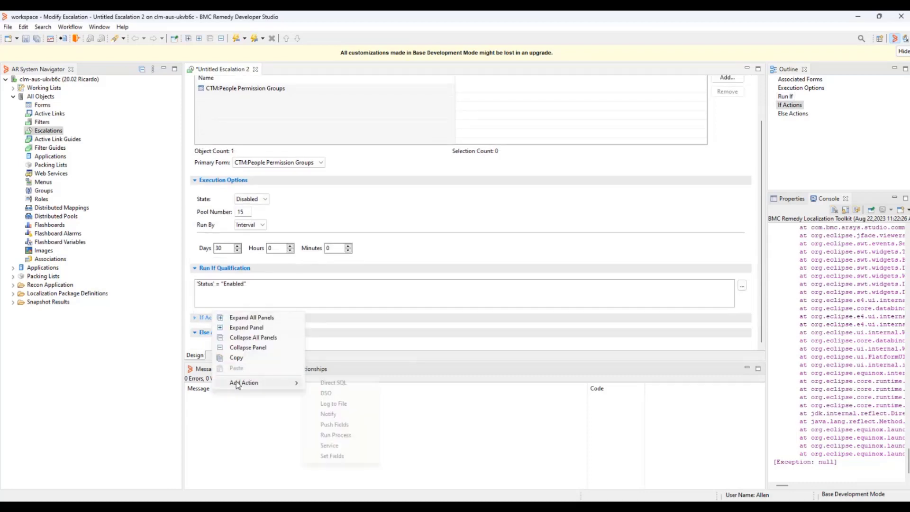
pyautogui.click(330, 457)
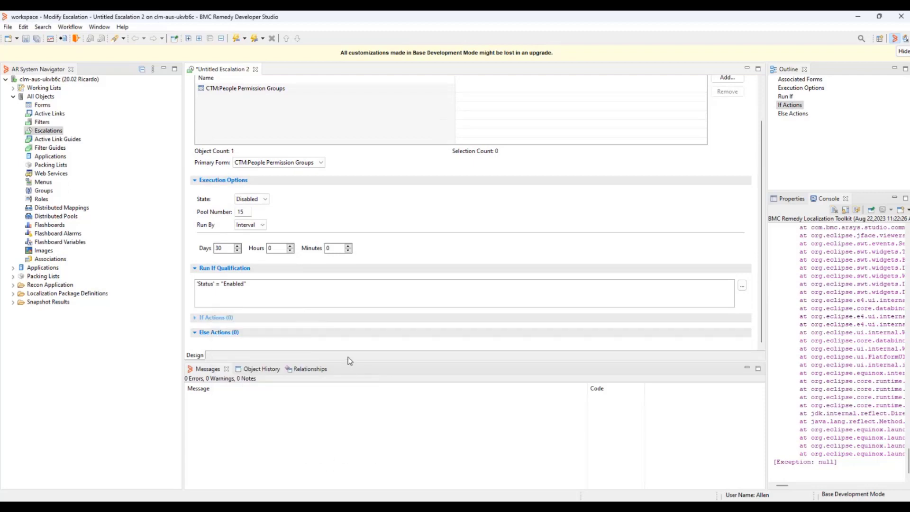
# Choose z1D Action from CTM:People Permission Groups as the target field of the Set Fields action
pyautogui.scroll(-1, 349, 342)
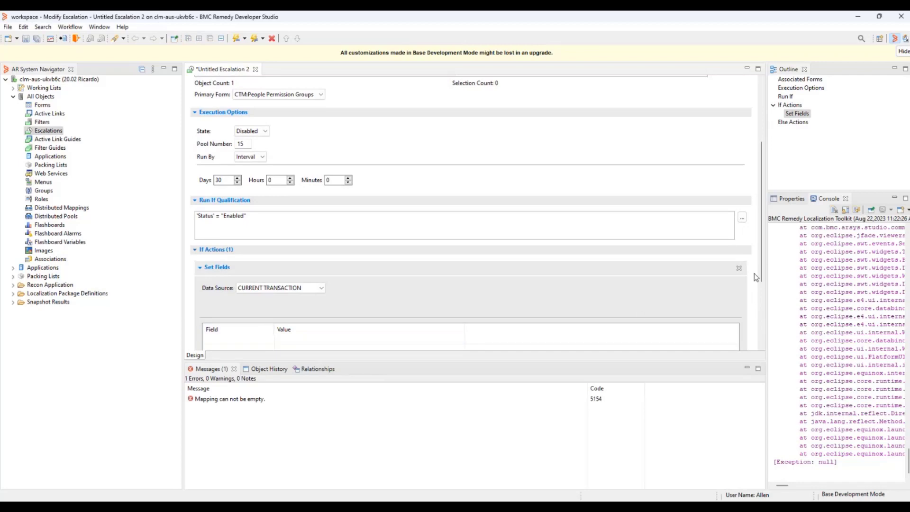
pyautogui.moveTo(762, 263); pyautogui.dragTo(764, 331)
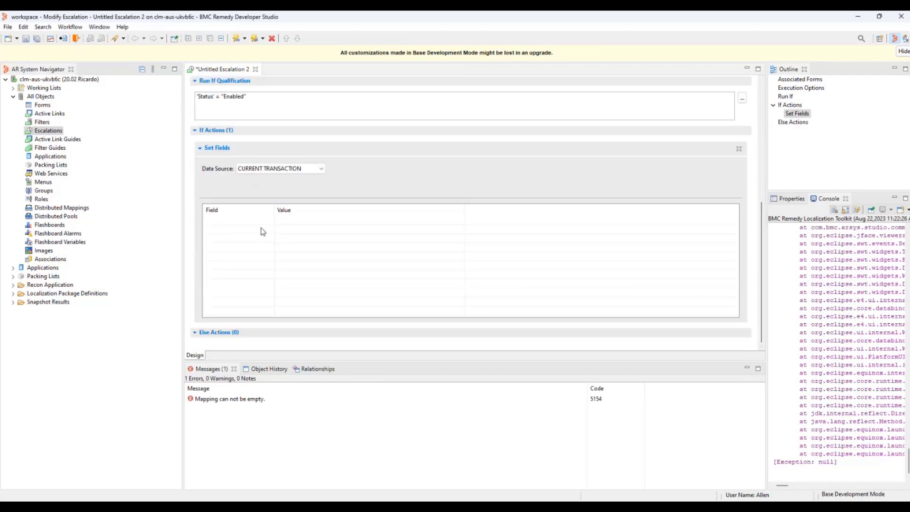
pyautogui.scroll(1, 275, 231)
pyautogui.click(223, 275)
pyautogui.click(269, 278)
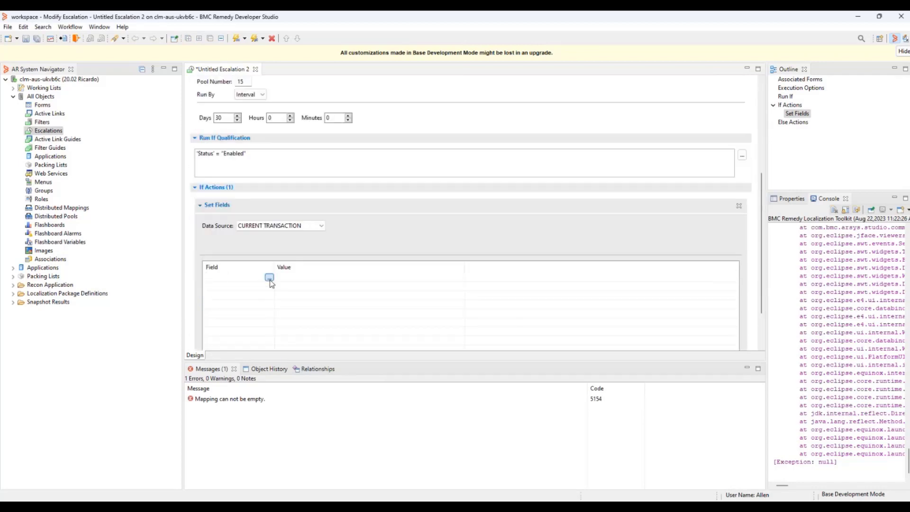
pyautogui.scroll(-7, 483, 297)
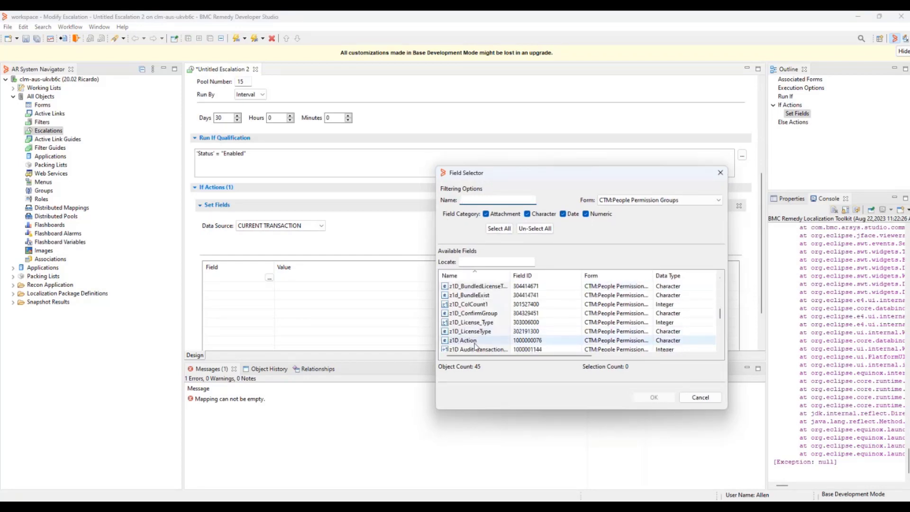
pyautogui.click(483, 341)
pyautogui.click(648, 398)
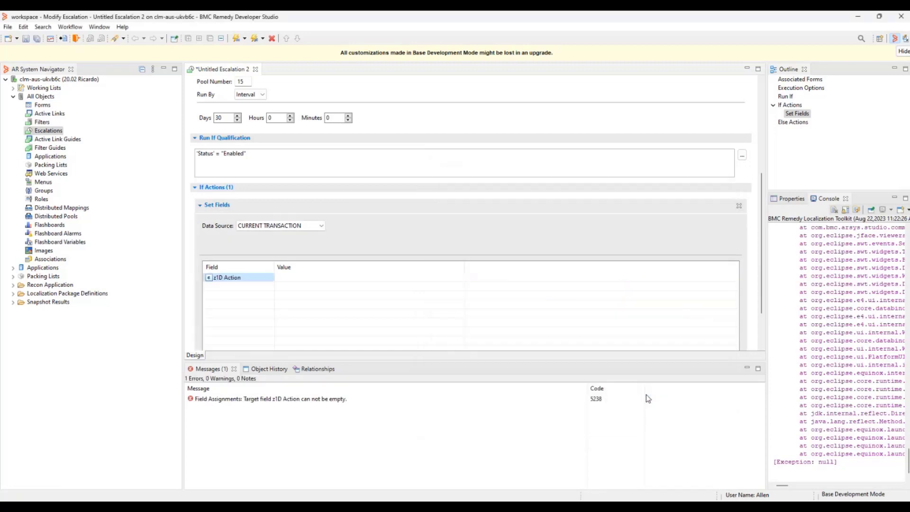
# Assign the value "Start", in double quotes, to z1D Action using the Expression Editor
pyautogui.click(358, 278)
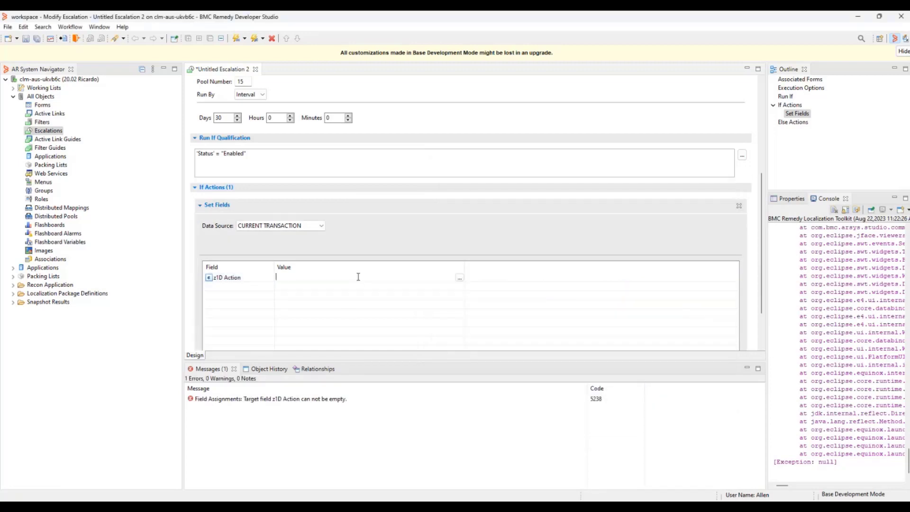
pyautogui.click(460, 278)
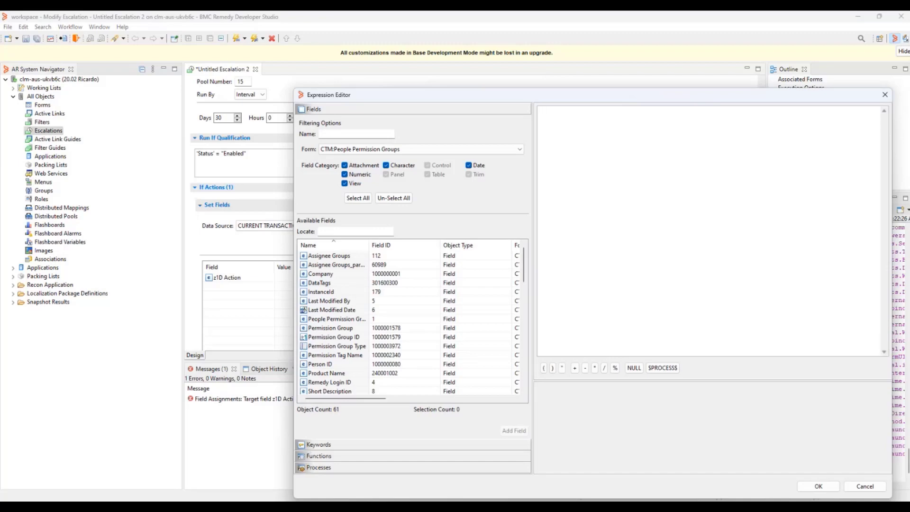
pyautogui.hotkey('alt', 'Tab')
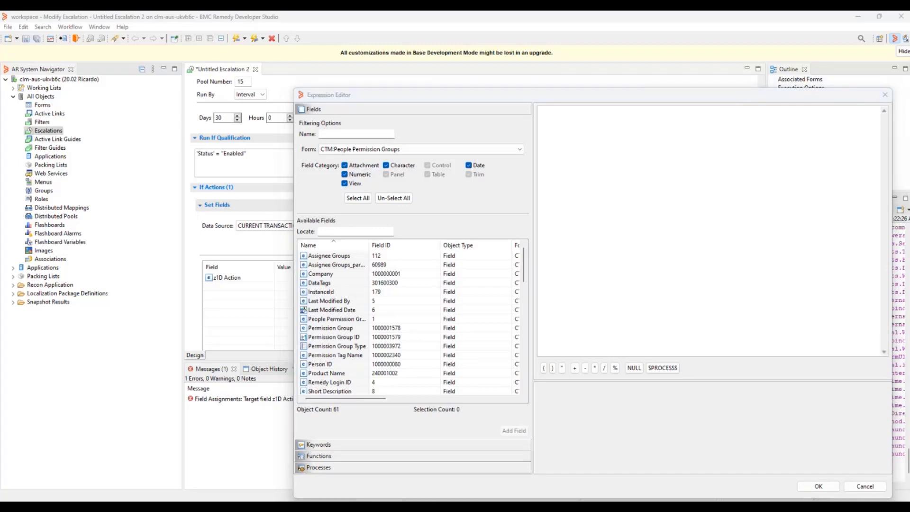
pyautogui.click(641, 207)
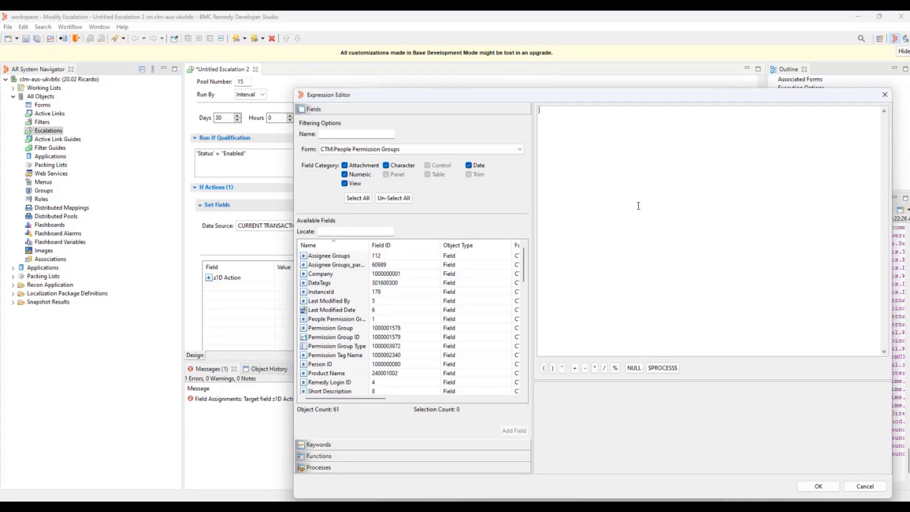
pyautogui.write('"Start"')
pyautogui.click(811, 486)
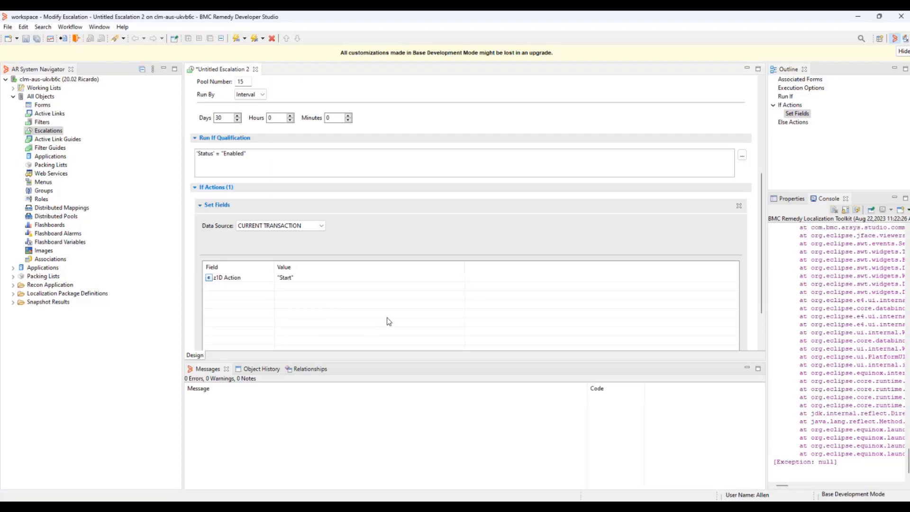
# Save the escalation under the name Match Groups Escalation
pyautogui.moveTo(758, 271); pyautogui.dragTo(763, 310)
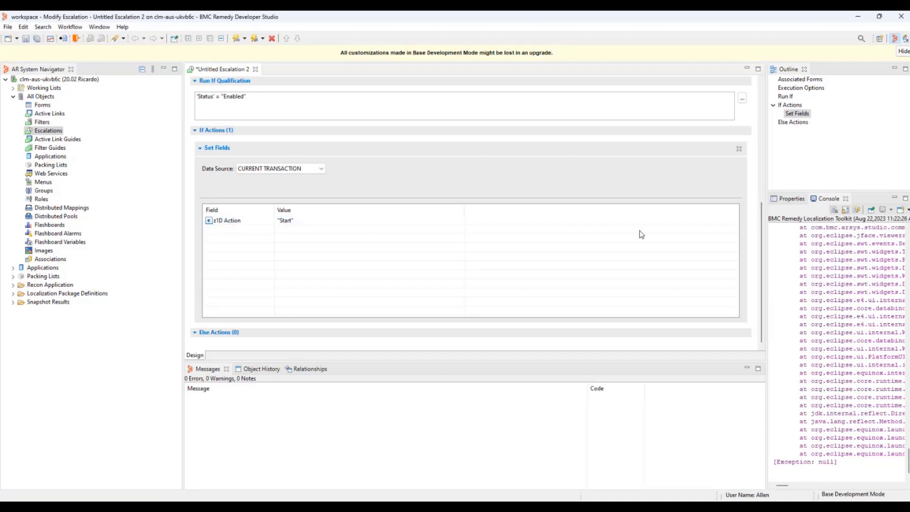
pyautogui.moveTo(758, 233); pyautogui.dragTo(740, 111)
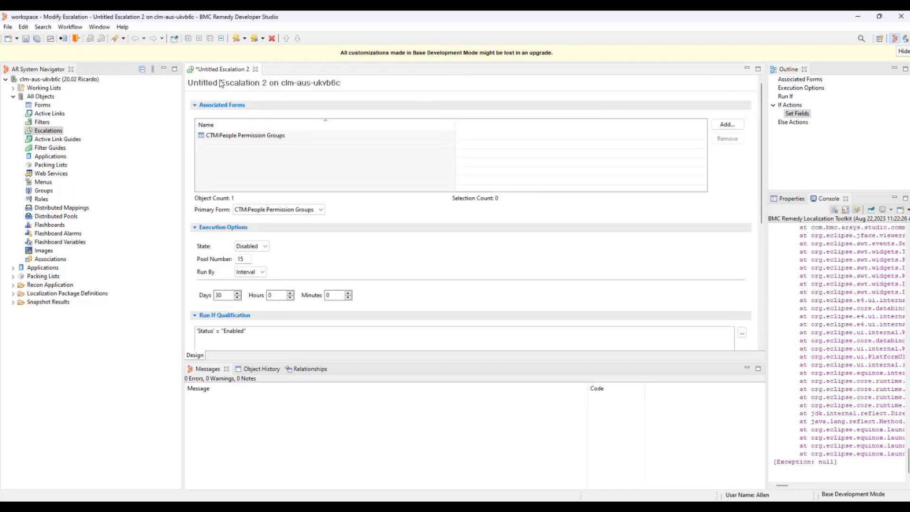
pyautogui.click(10, 27)
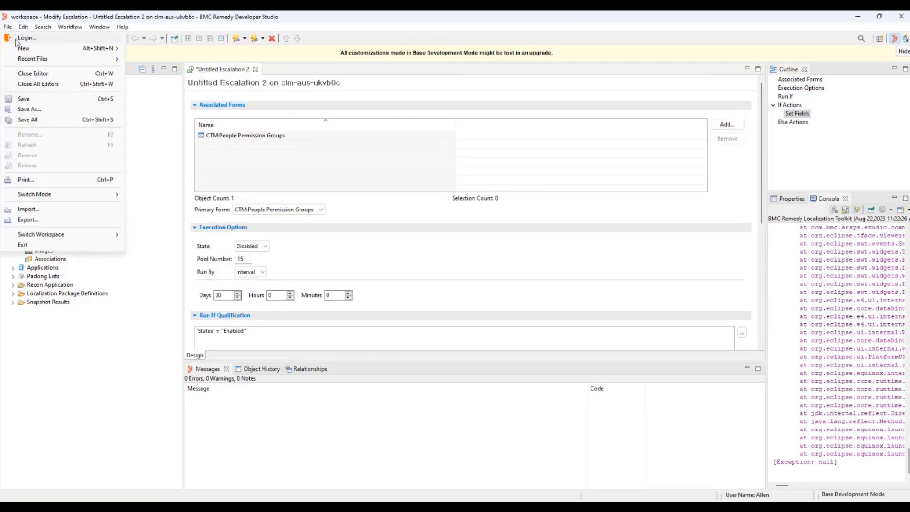
pyautogui.click(30, 109)
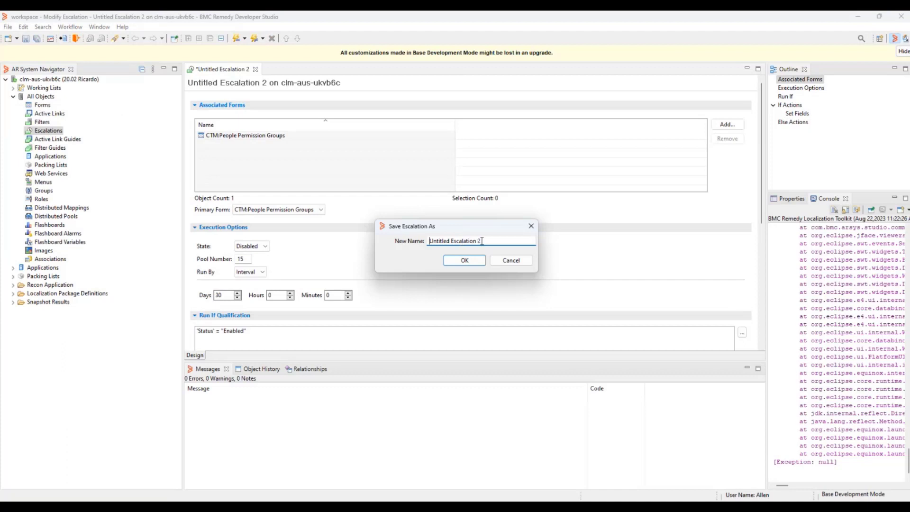
pyautogui.moveTo(482, 241); pyautogui.dragTo(404, 243)
pyautogui.write('Match Groups Escalation')
pyautogui.click(465, 261)
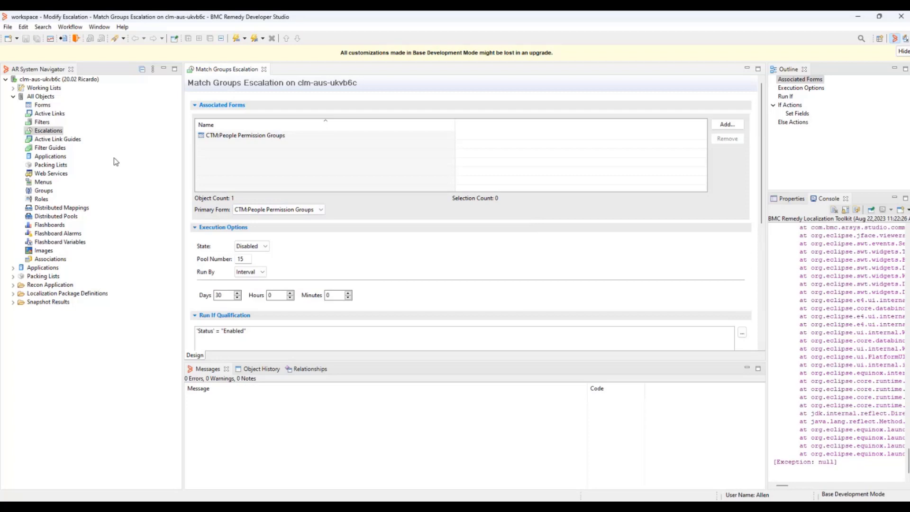
# List all escalations, filter them by names containing Match, and bring up the available actions for Match Groups Escalation
pyautogui.click(49, 132)
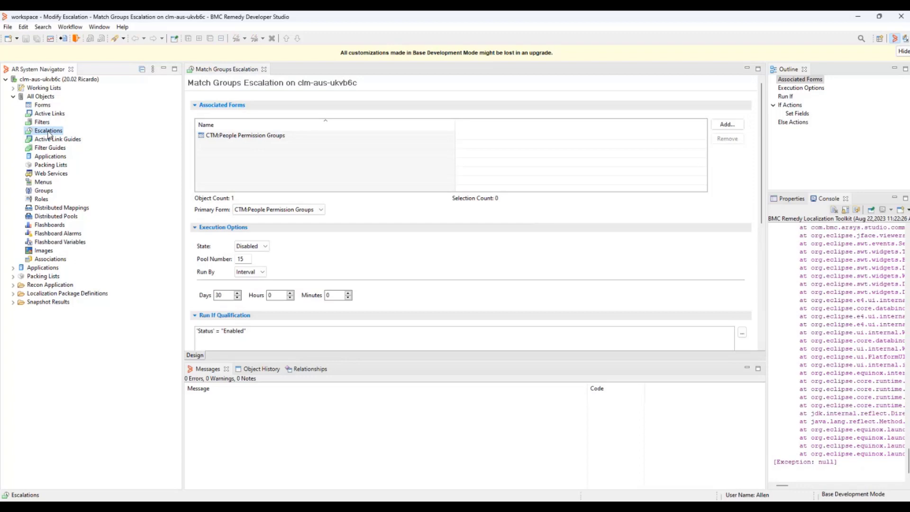
pyautogui.click(47, 131)
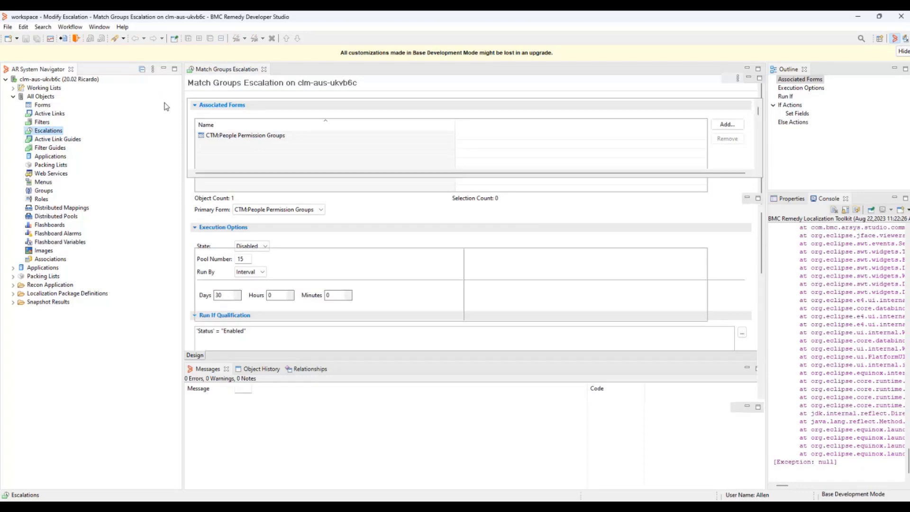
pyautogui.click(216, 80)
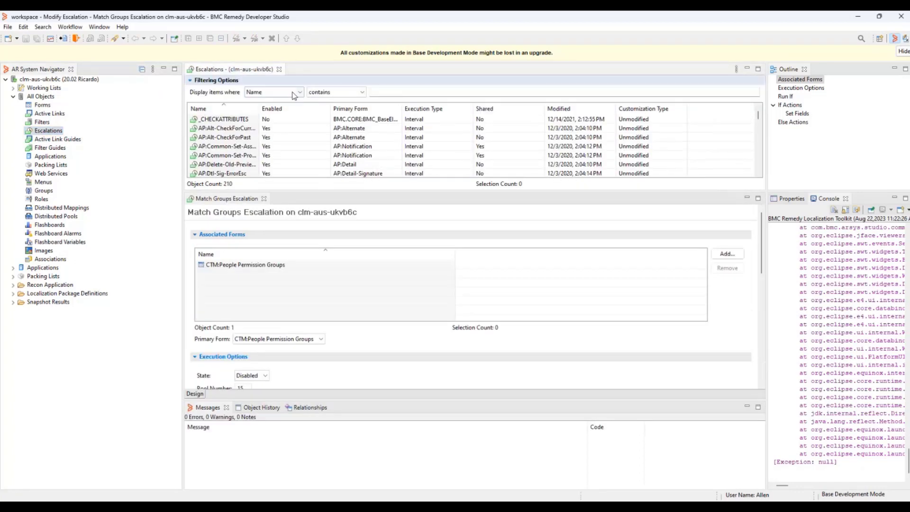
pyautogui.click(394, 93)
pyautogui.write('Match')
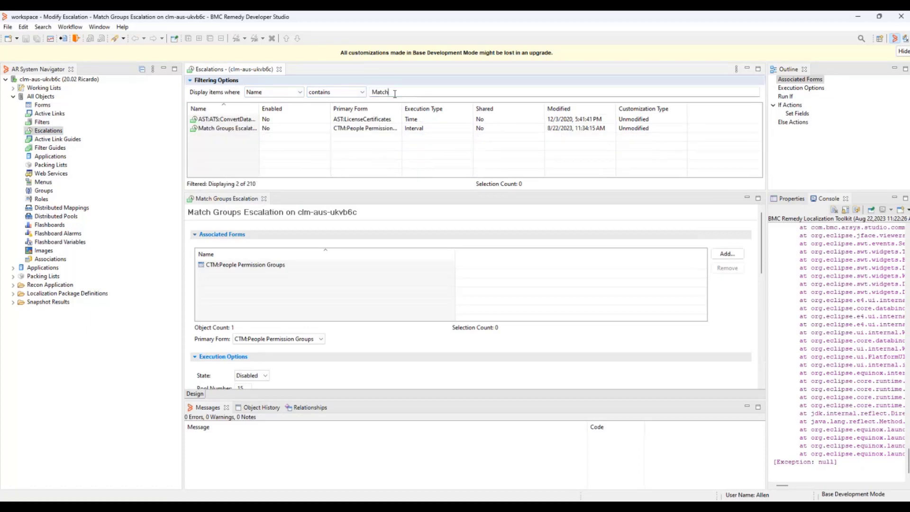
pyautogui.rightClick(250, 130)
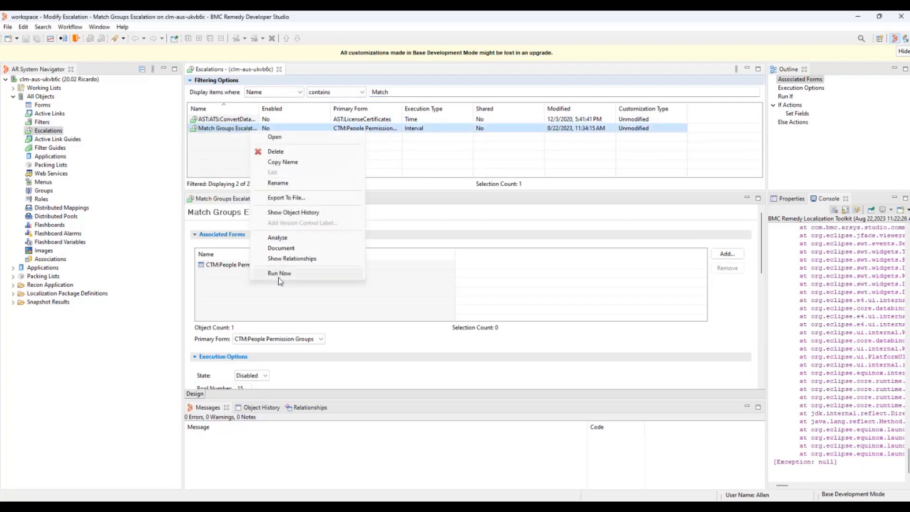